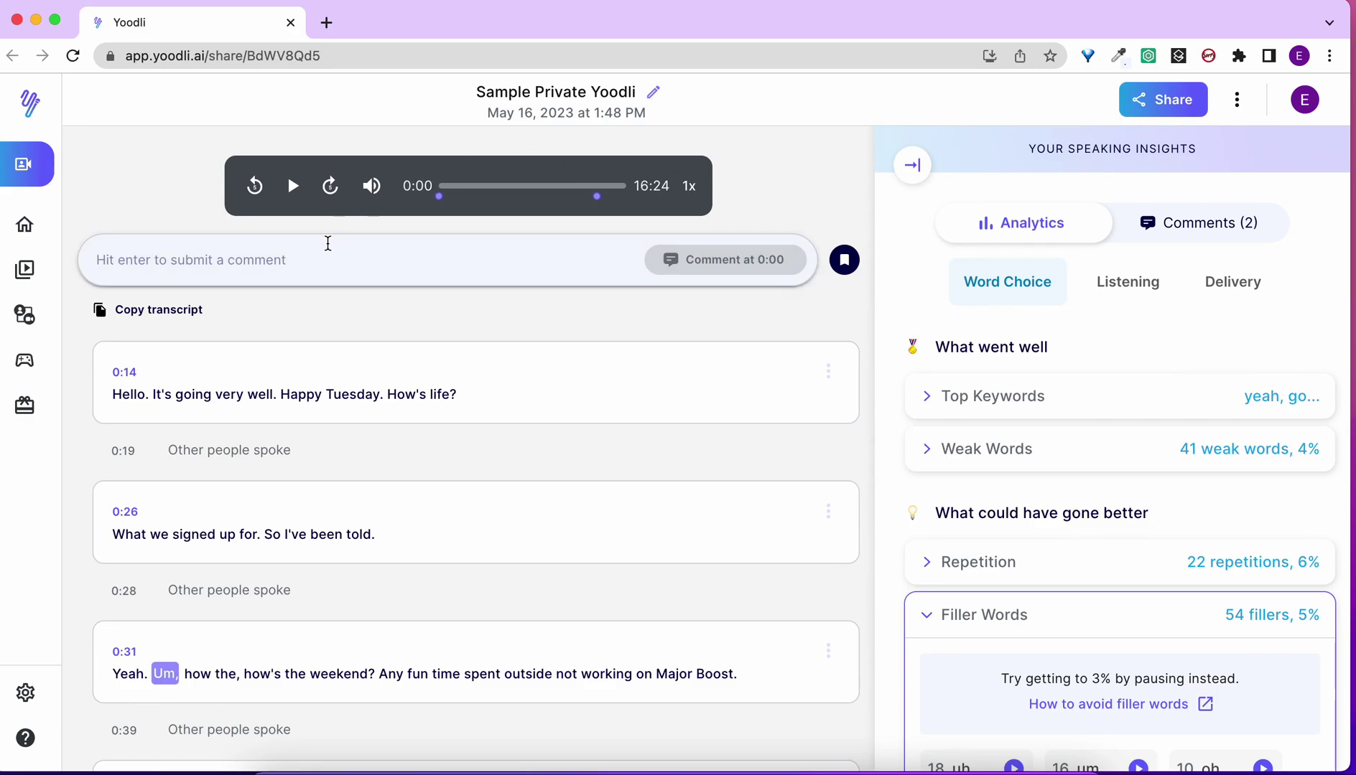
{"action": "scroll", "coordinate": [353, 468], "scroll_direction": "down", "scroll_amount": 3}
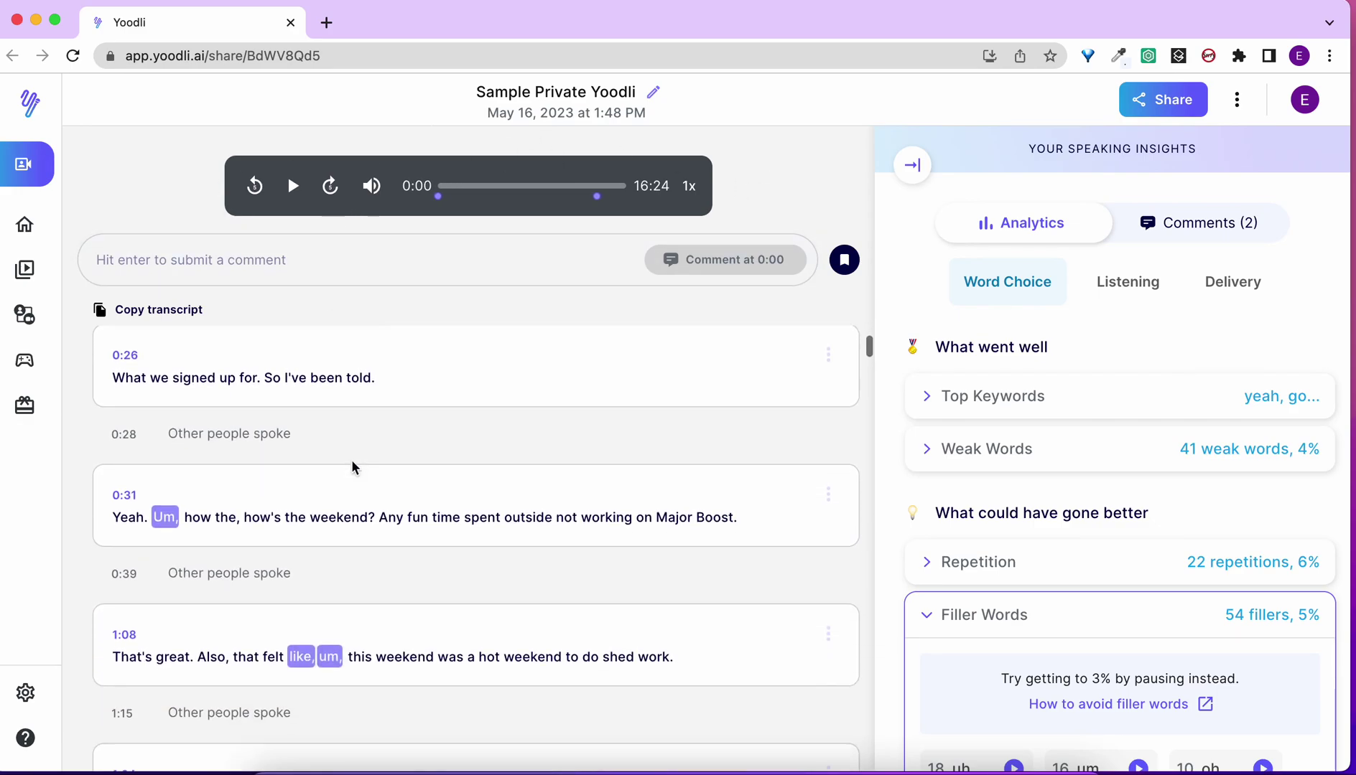
{"action": "scroll", "coordinate": [353, 467], "scroll_direction": "down", "scroll_amount": 4}
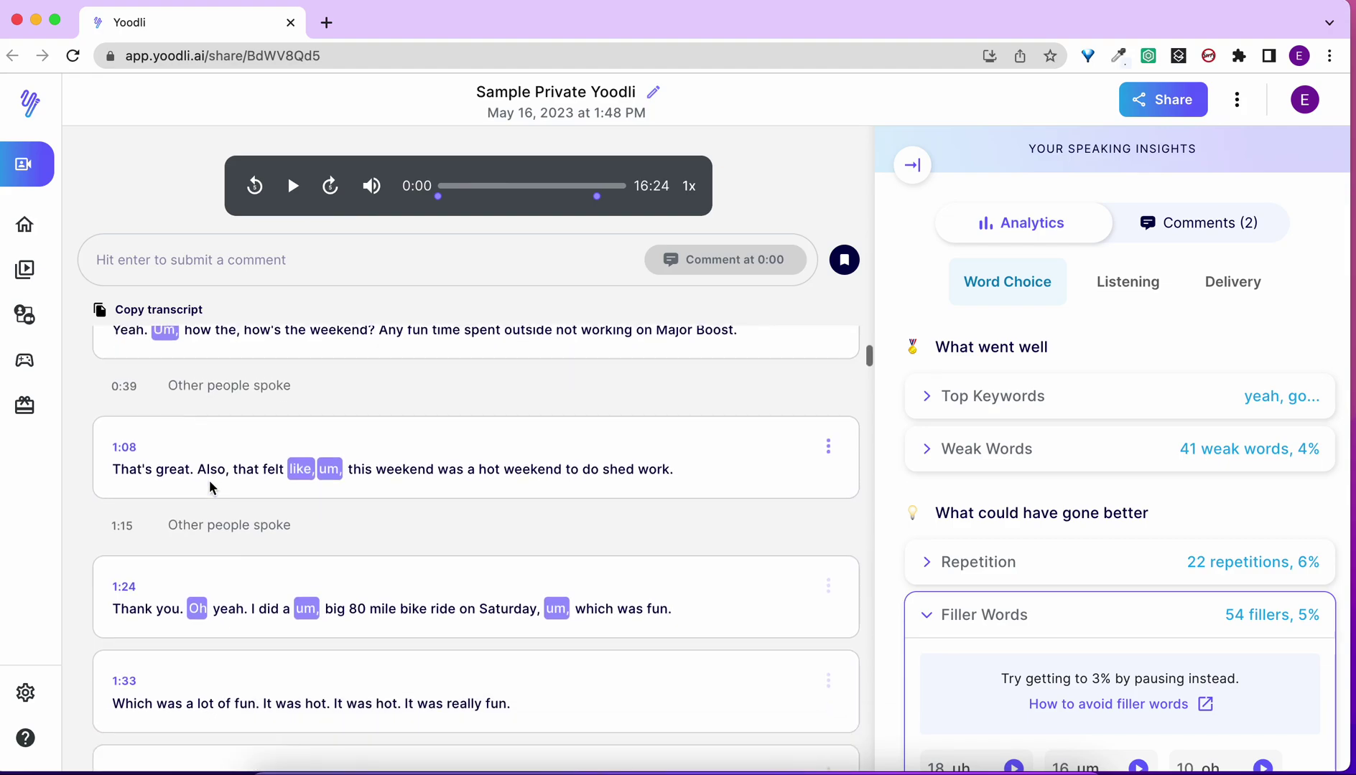
- Play the recording from the 1:08 transcript entry and pause it at 1:09
{"action": "left_click", "coordinate": [125, 408]}
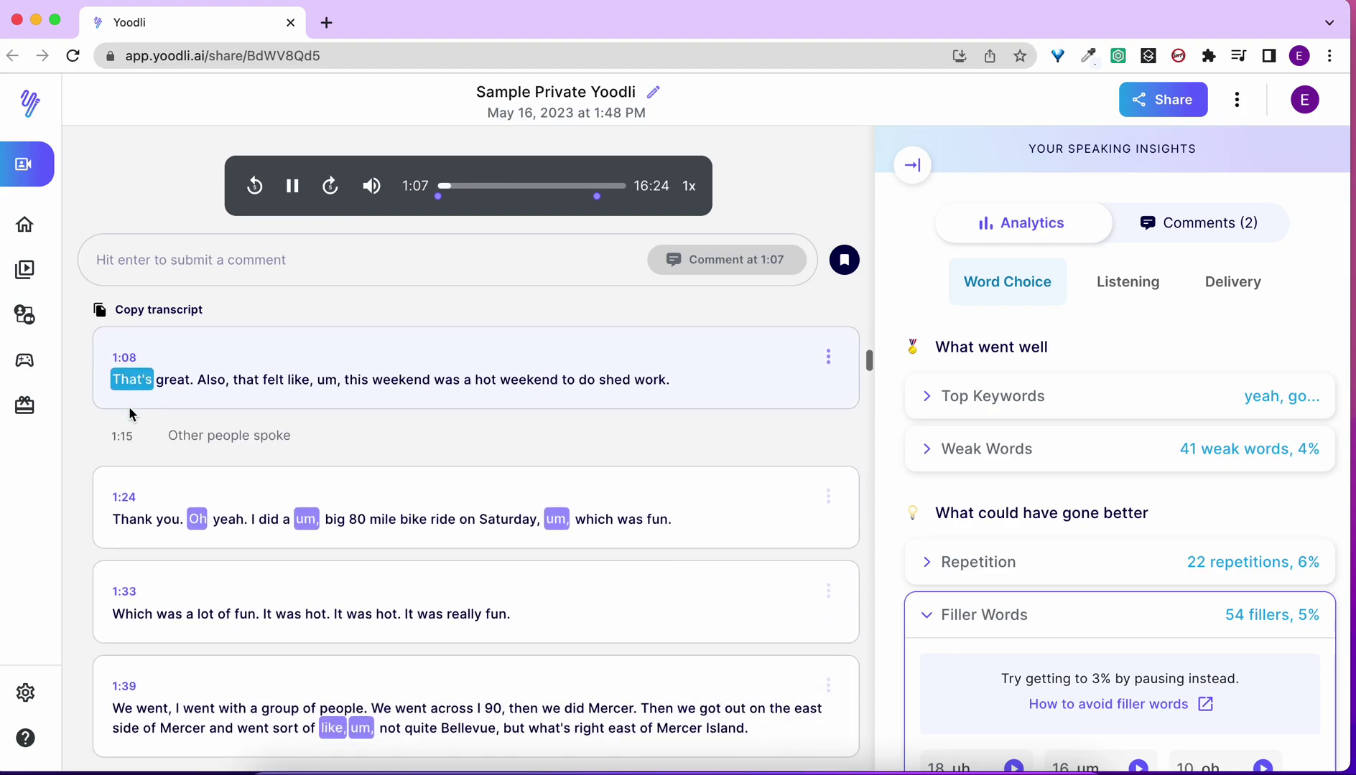
{"action": "left_click", "coordinate": [293, 186]}
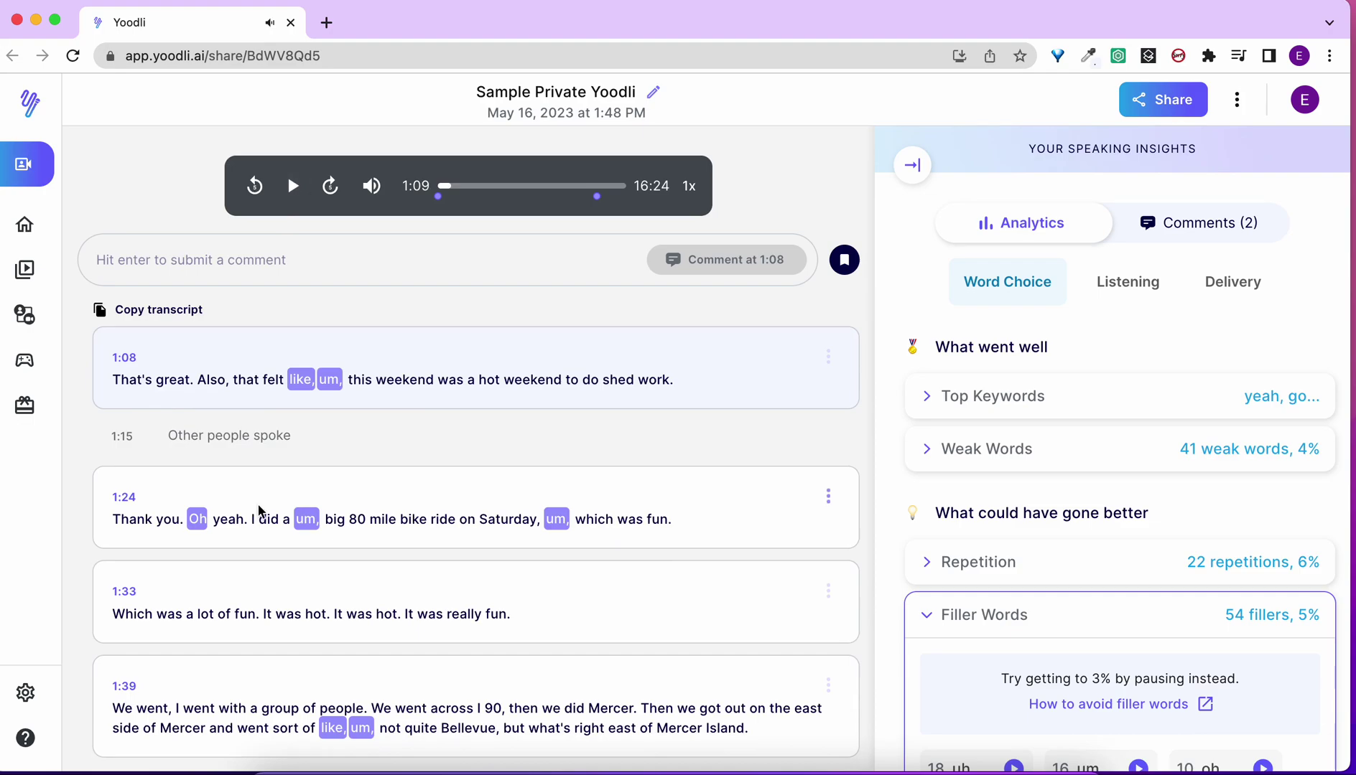
{"action": "scroll", "coordinate": [259, 511], "scroll_direction": "down", "scroll_amount": 2}
{"action": "scroll", "coordinate": [257, 509], "scroll_direction": "down", "scroll_amount": 3}
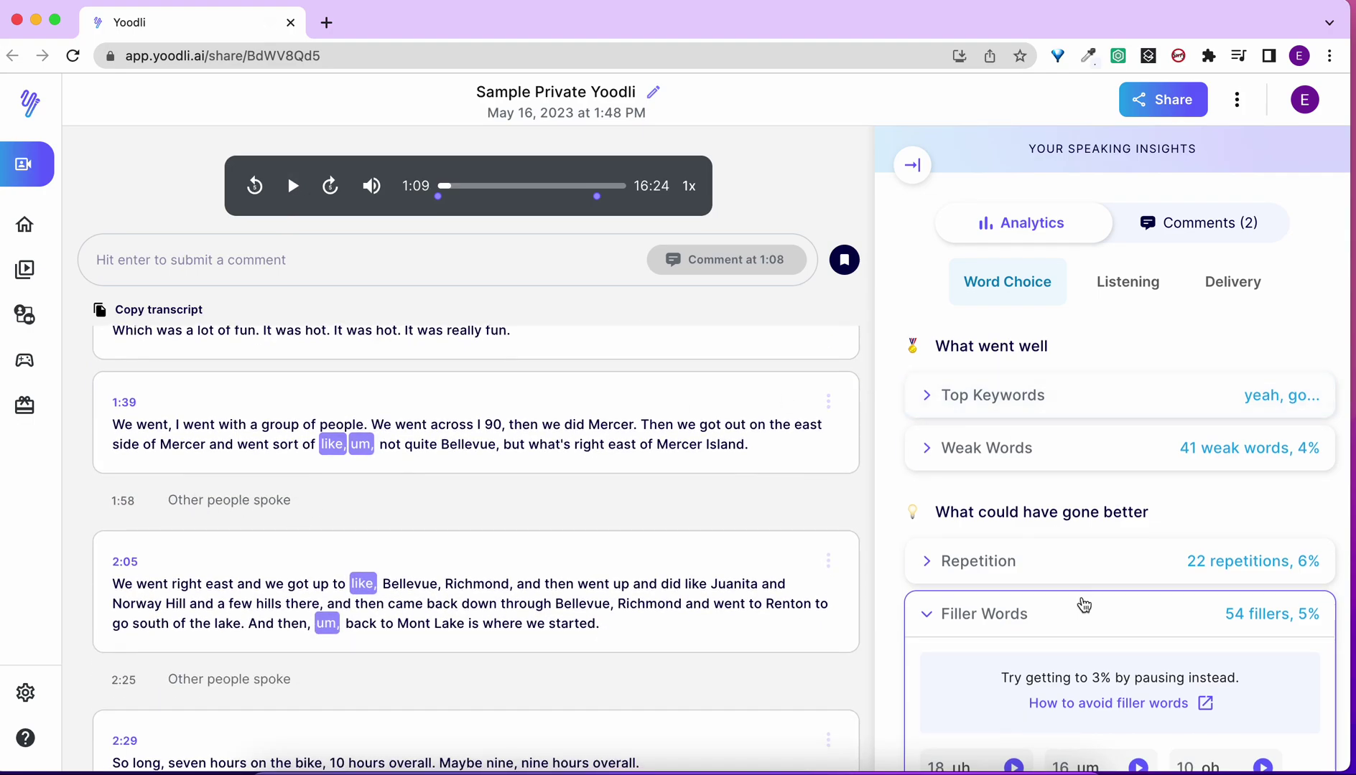
{"action": "scroll", "coordinate": [1082, 605], "scroll_direction": "down", "scroll_amount": 3}
{"action": "scroll", "coordinate": [593, 648], "scroll_direction": "up", "scroll_amount": 1}
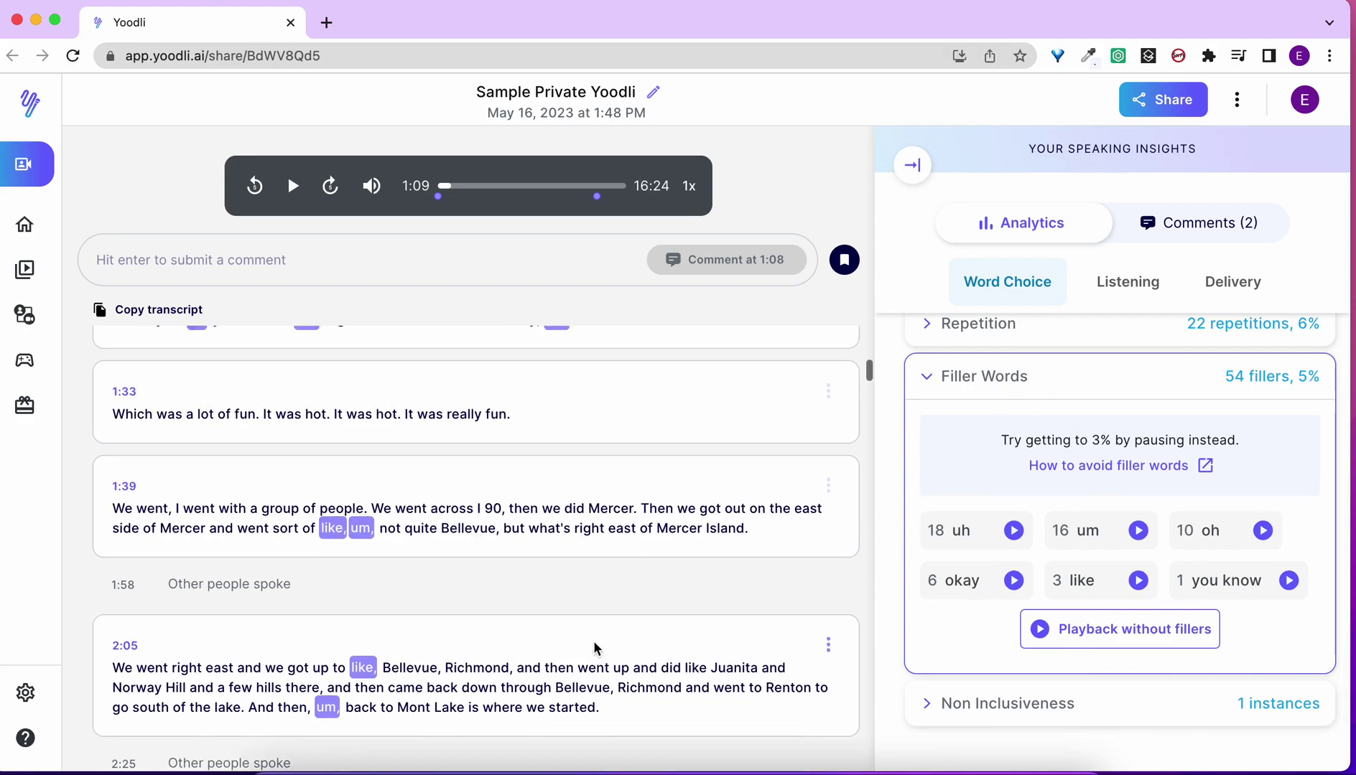
{"action": "scroll", "coordinate": [594, 648], "scroll_direction": "up", "scroll_amount": 4}
{"action": "scroll", "coordinate": [594, 649], "scroll_direction": "up", "scroll_amount": 1}
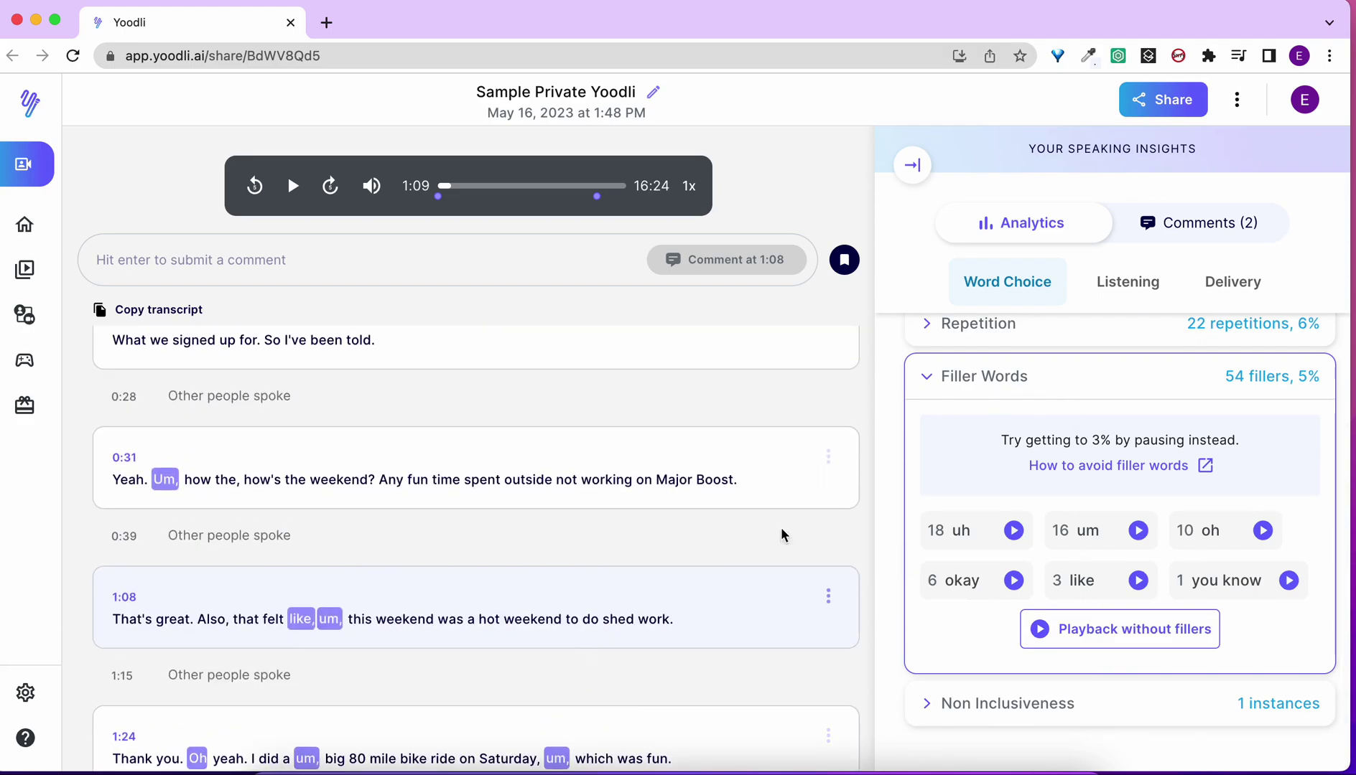
{"action": "scroll", "coordinate": [1162, 438], "scroll_direction": "up", "scroll_amount": 1}
{"action": "scroll", "coordinate": [1119, 509], "scroll_direction": "up", "scroll_amount": 3}
- Review the Repetition insights and the Listening tab's list of questions asked
{"action": "left_click", "coordinate": [1117, 421]}
{"action": "scroll", "coordinate": [1098, 493], "scroll_direction": "up", "scroll_amount": 2}
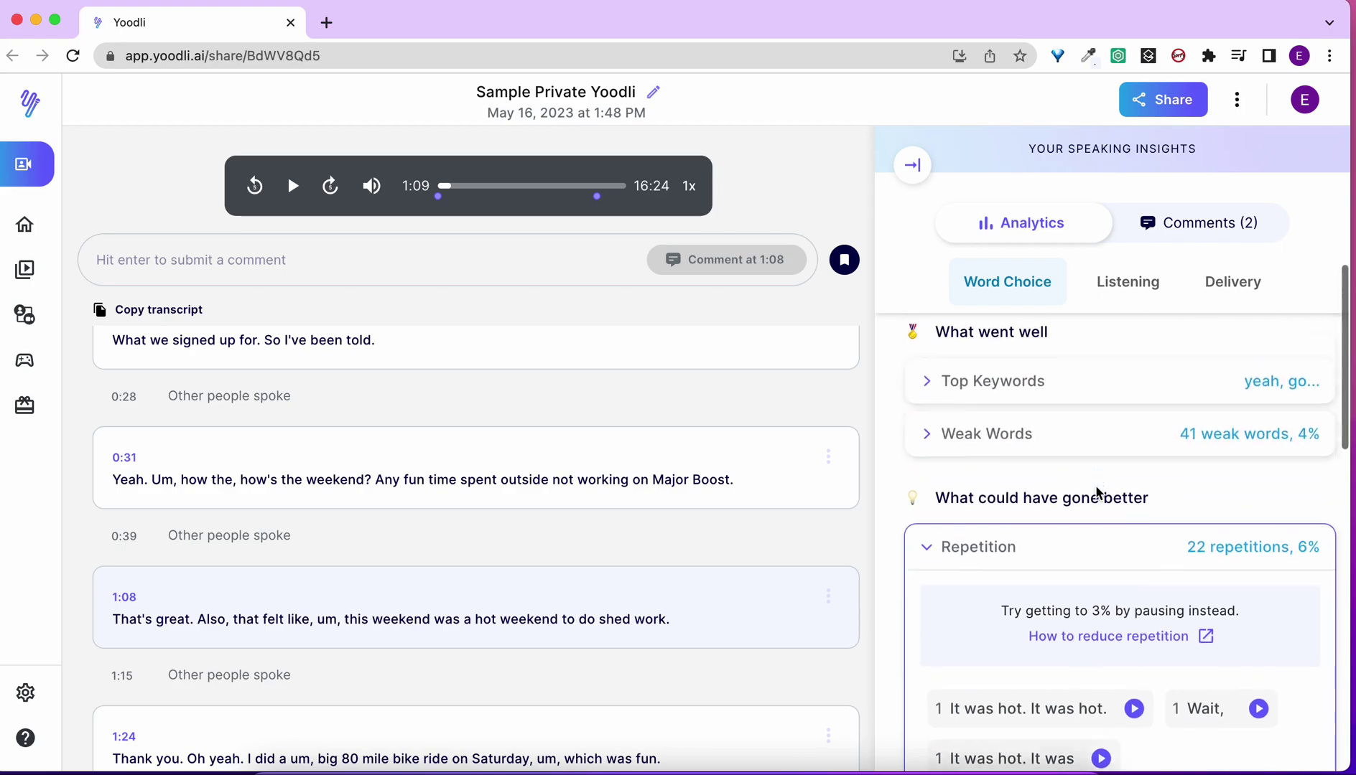
{"action": "scroll", "coordinate": [1098, 494], "scroll_direction": "down", "scroll_amount": 3}
{"action": "left_click", "coordinate": [1118, 288]}
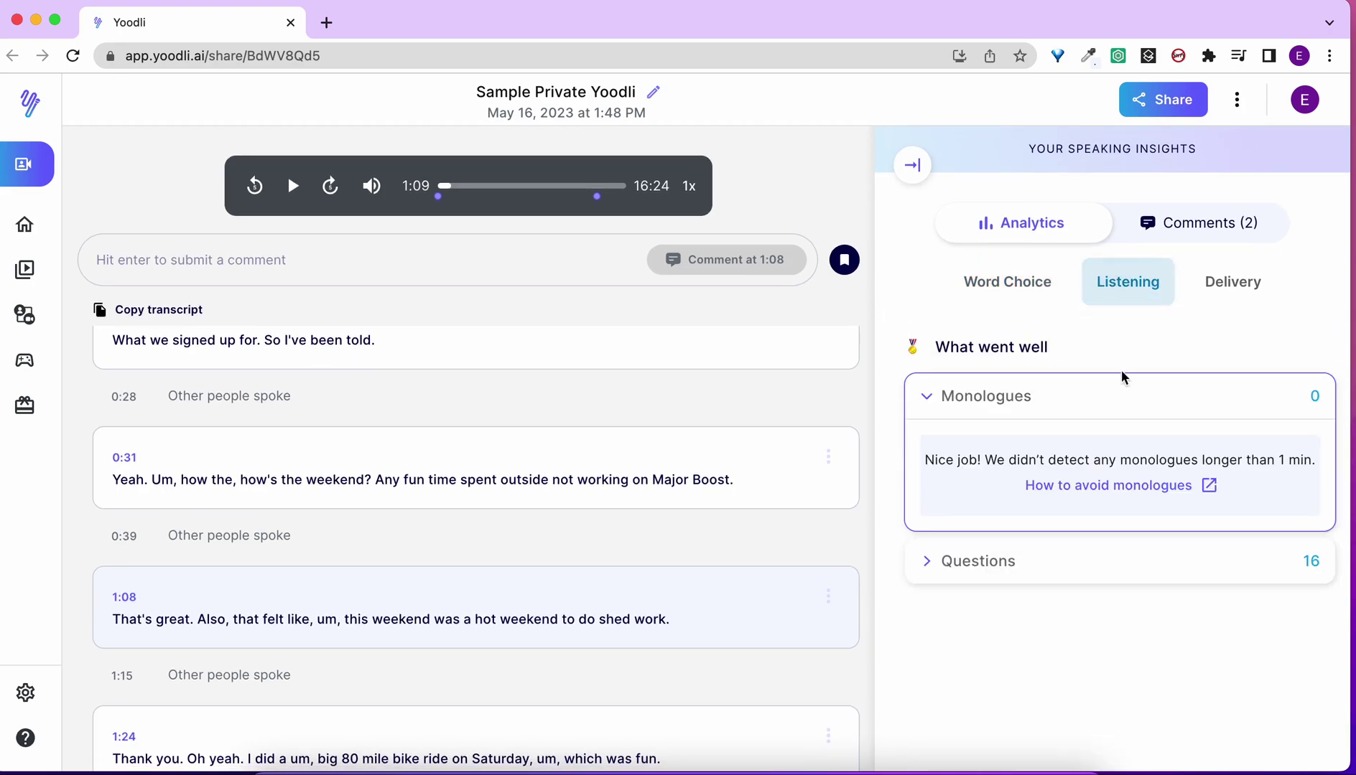
{"action": "left_click", "coordinate": [1085, 557]}
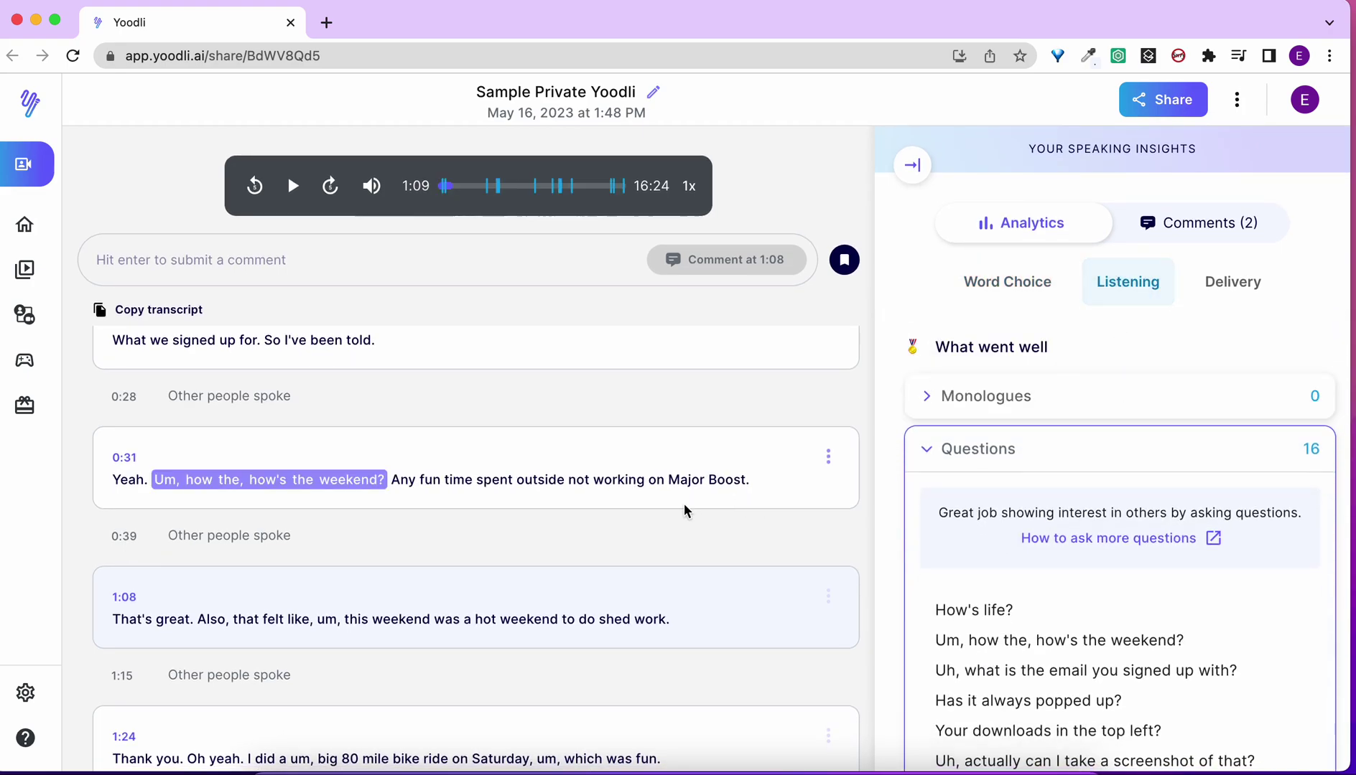
{"action": "scroll", "coordinate": [1054, 584], "scroll_direction": "down", "scroll_amount": 3}
{"action": "scroll", "coordinate": [1054, 583], "scroll_direction": "down", "scroll_amount": 1}
- Review the Delivery pacing insights and jump playback to 13:50 on the Pacing Variation chart
{"action": "left_click", "coordinate": [1226, 288]}
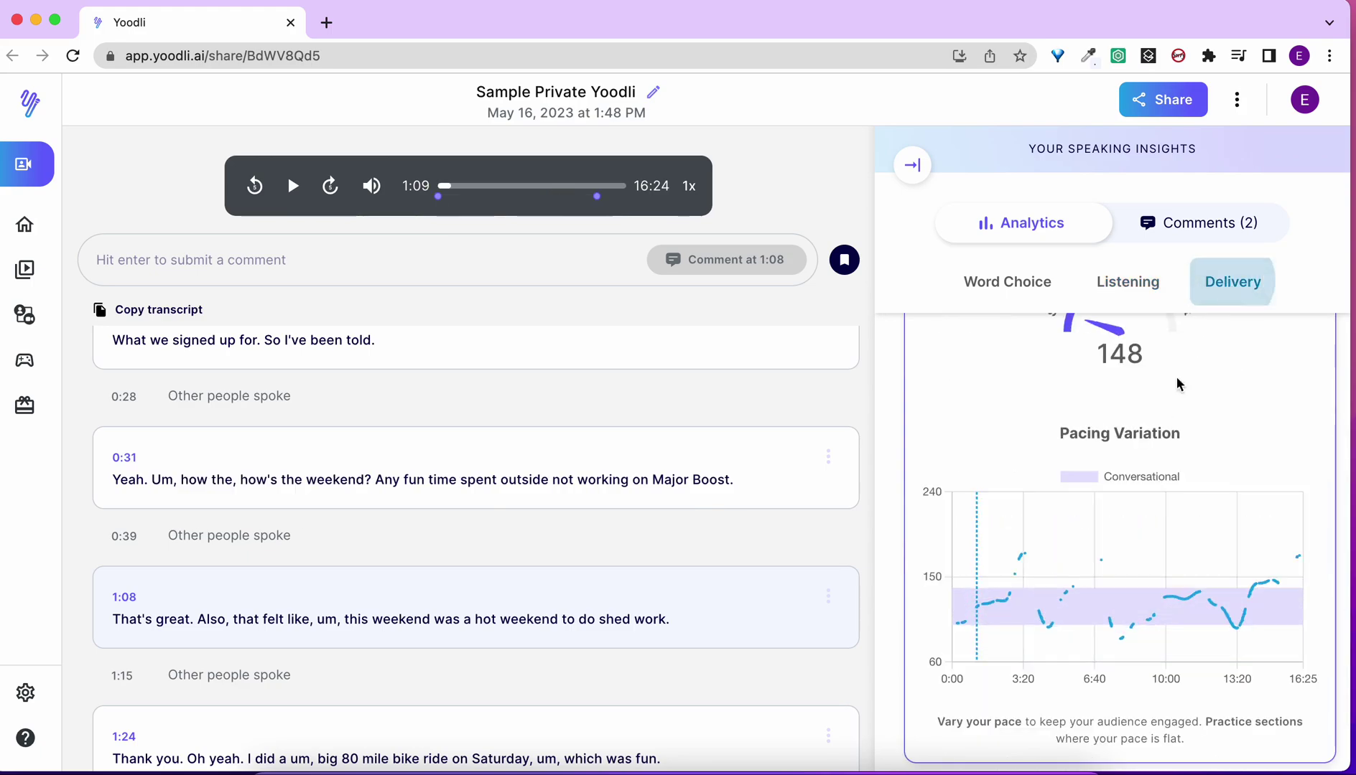
{"action": "scroll", "coordinate": [1165, 469], "scroll_direction": "down", "scroll_amount": 3}
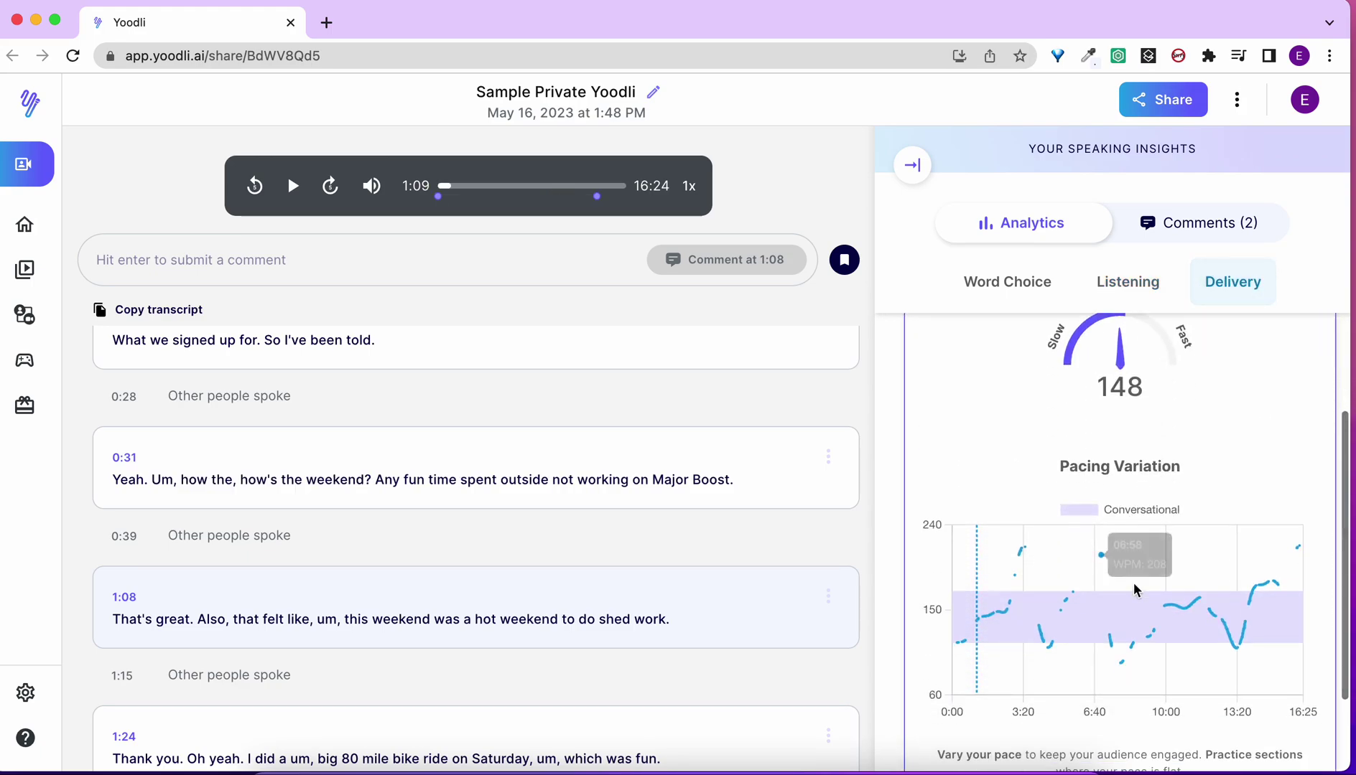
{"action": "scroll", "coordinate": [1133, 590], "scroll_direction": "down", "scroll_amount": 3}
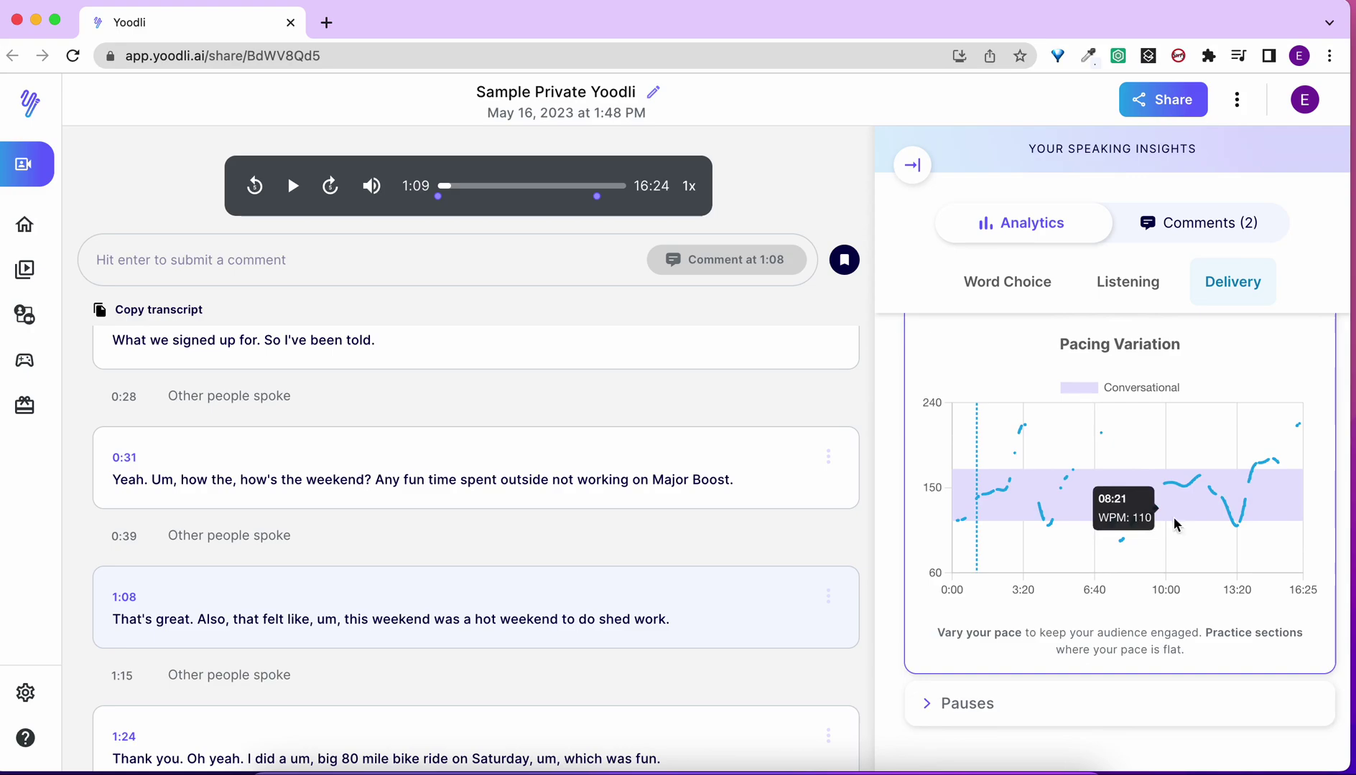
{"action": "left_click", "coordinate": [1229, 499]}
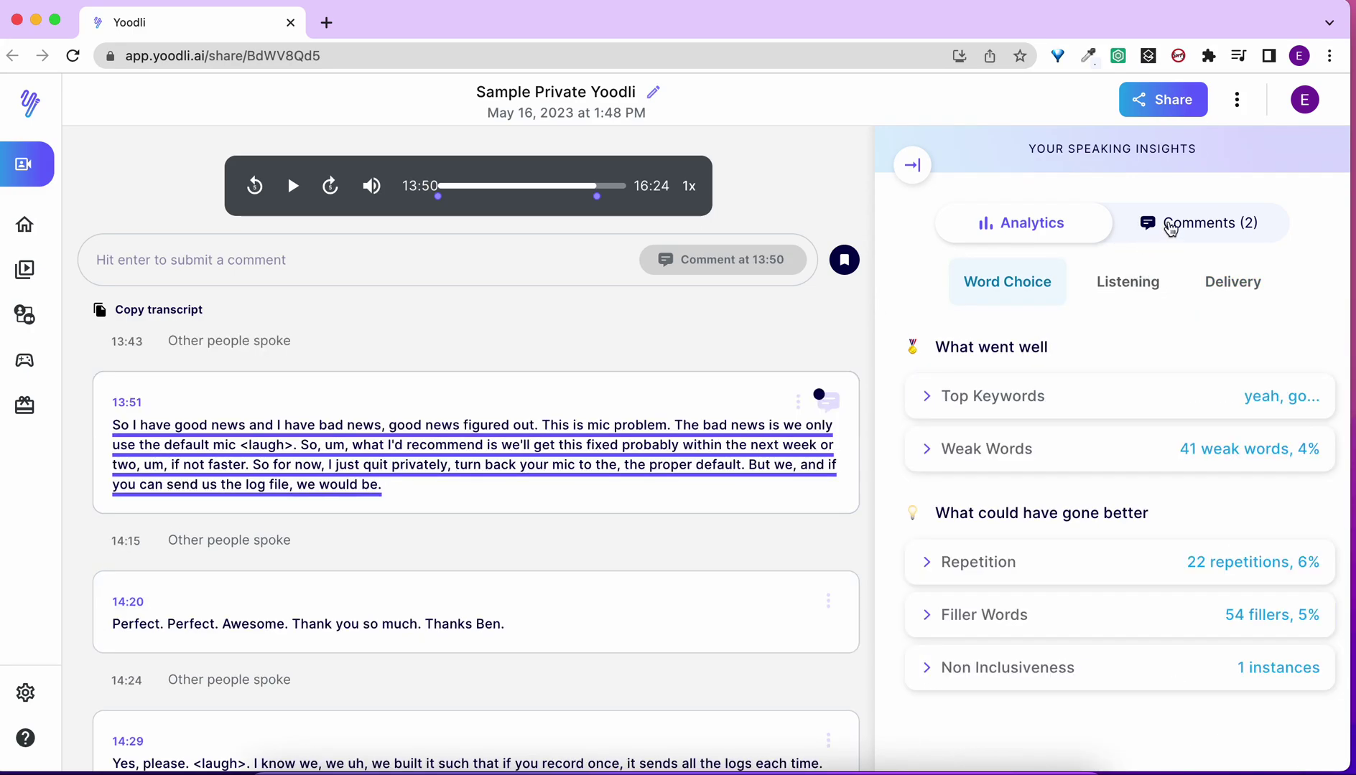
- Show the AI coach comments and expand the key-points summary and the 13:51 rephrasing suggestion
{"action": "left_click", "coordinate": [1178, 224]}
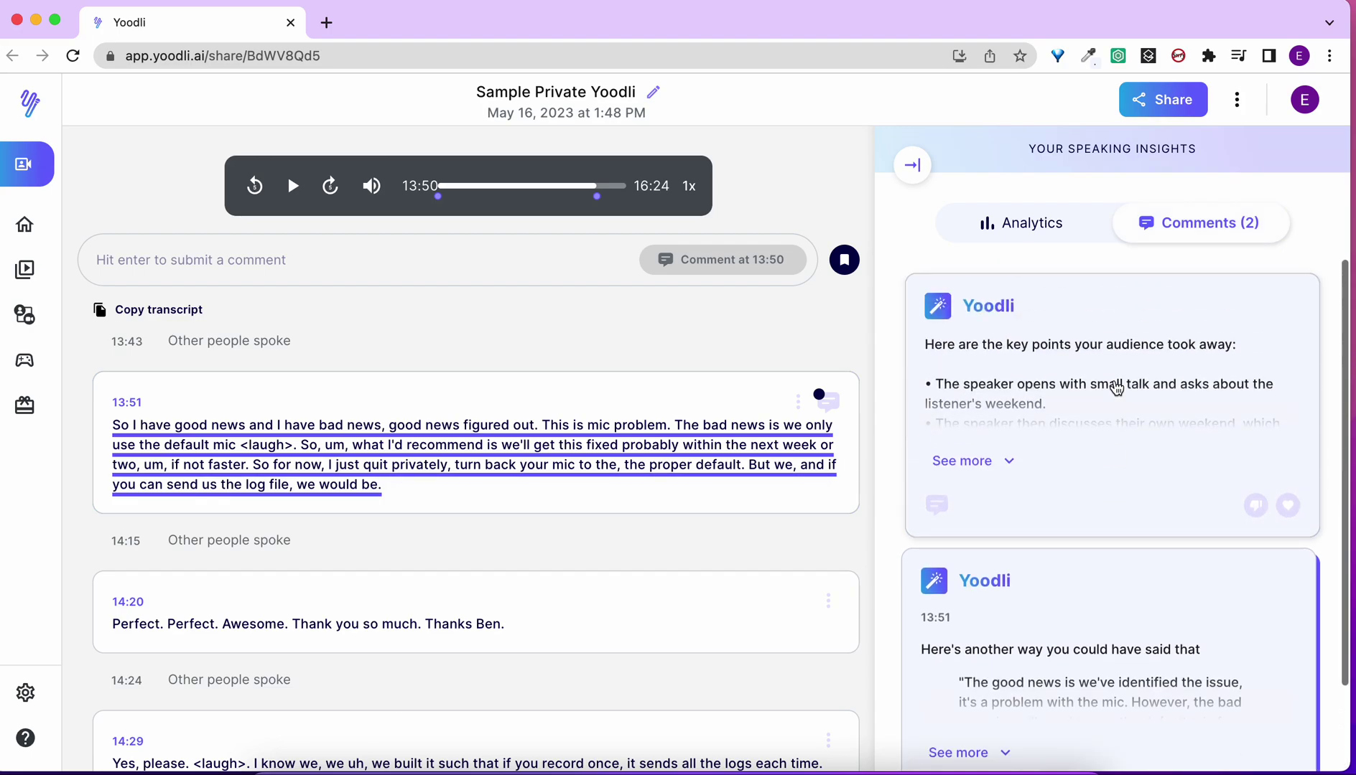
{"action": "left_click", "coordinate": [988, 463]}
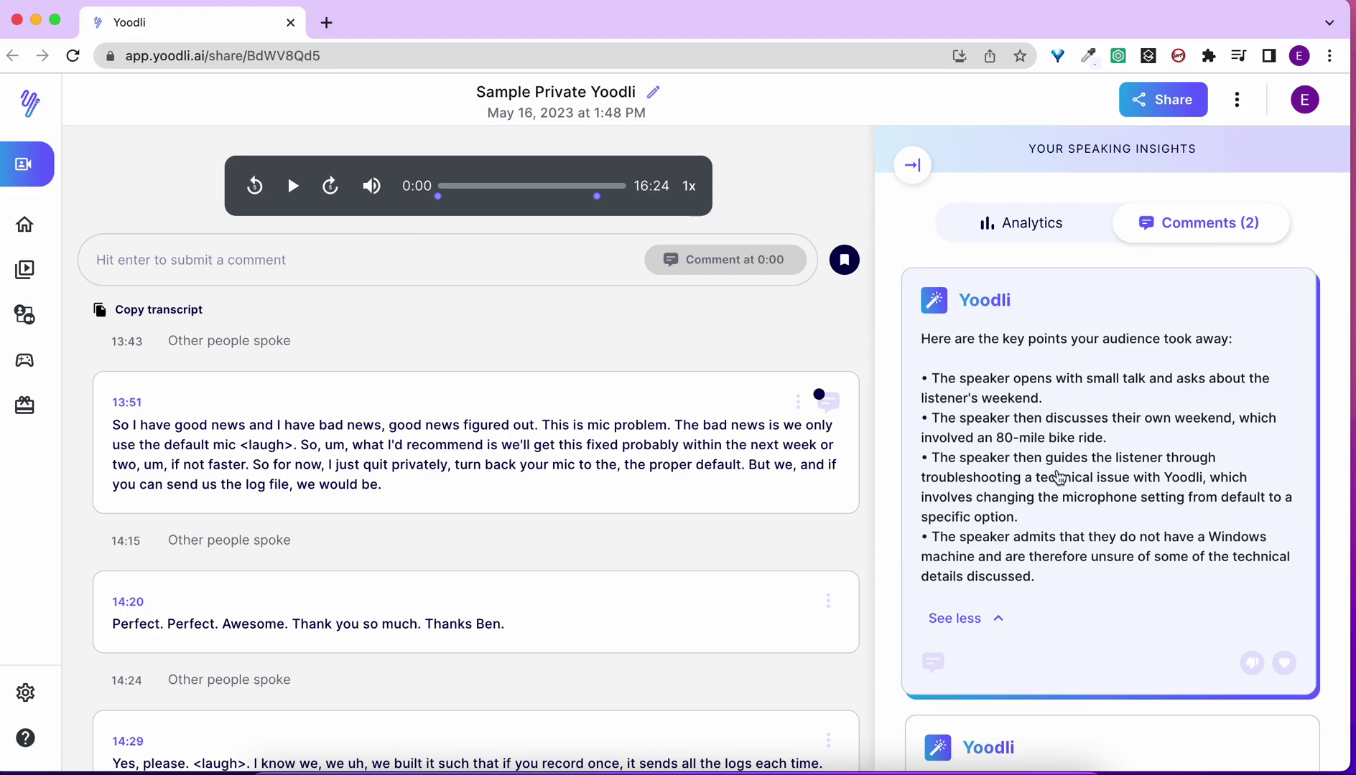
{"action": "scroll", "coordinate": [1060, 478], "scroll_direction": "down", "scroll_amount": 5}
{"action": "left_click", "coordinate": [1020, 665]}
{"action": "scroll", "coordinate": [1104, 613], "scroll_direction": "down", "scroll_amount": 3}
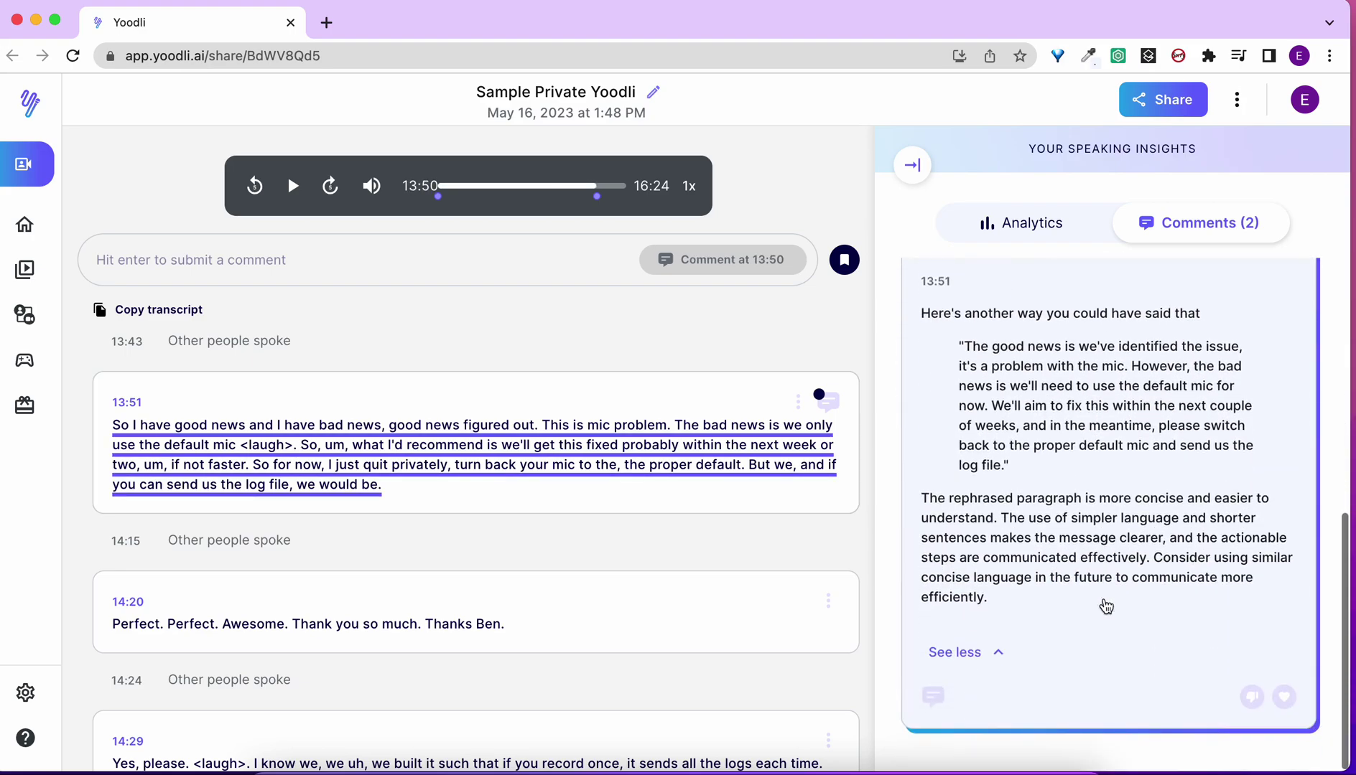